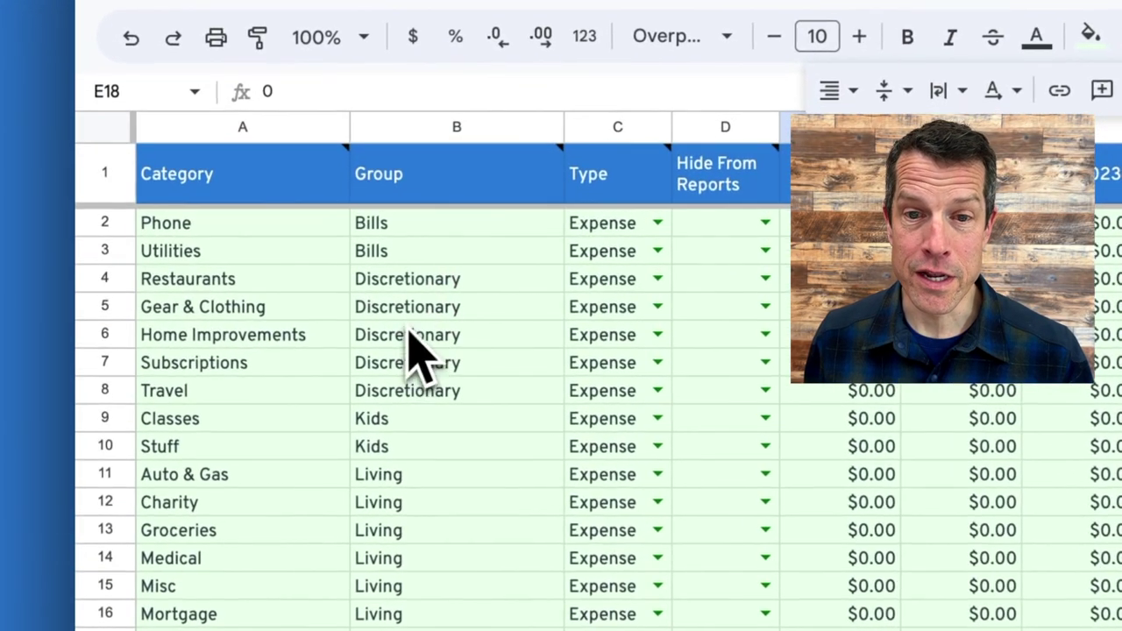
click(188, 276)
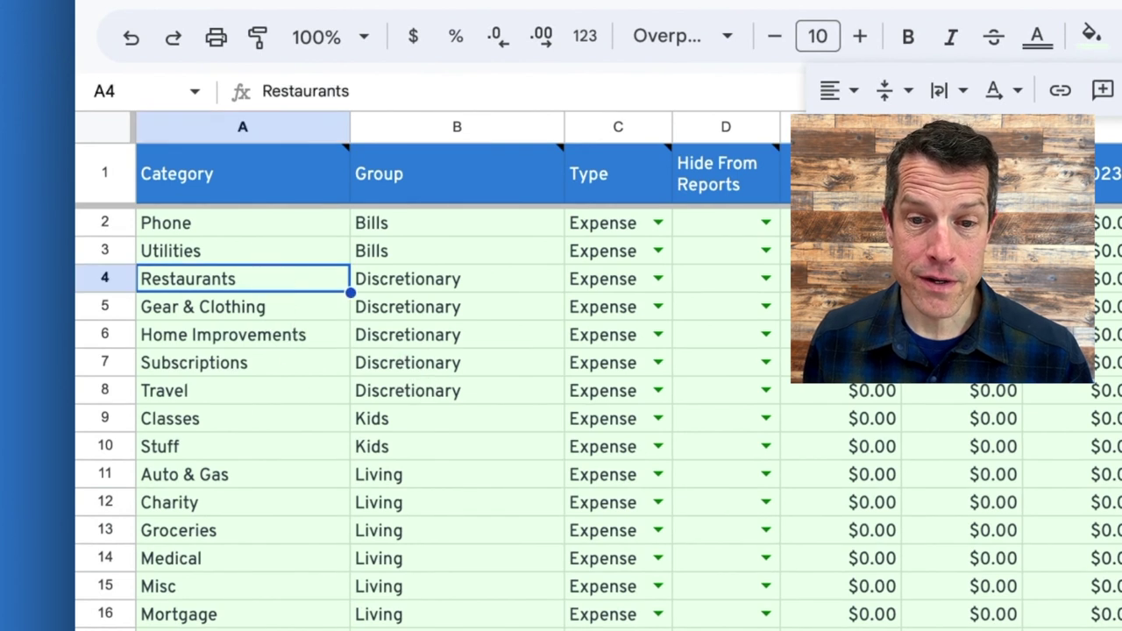
click(450, 344)
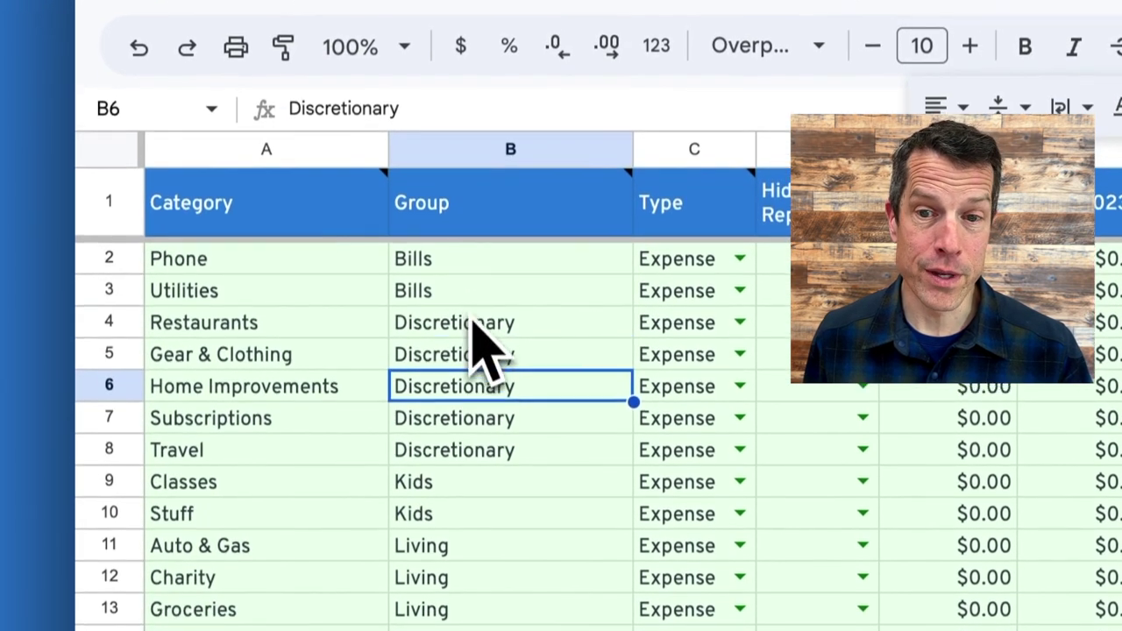
click(473, 323)
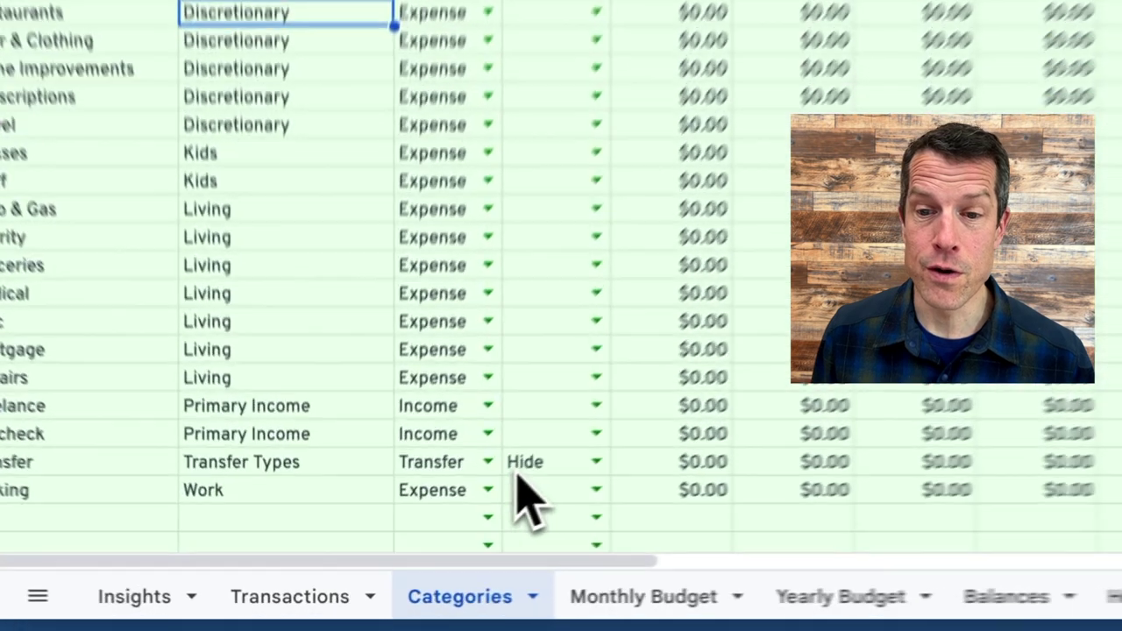
click(430, 532)
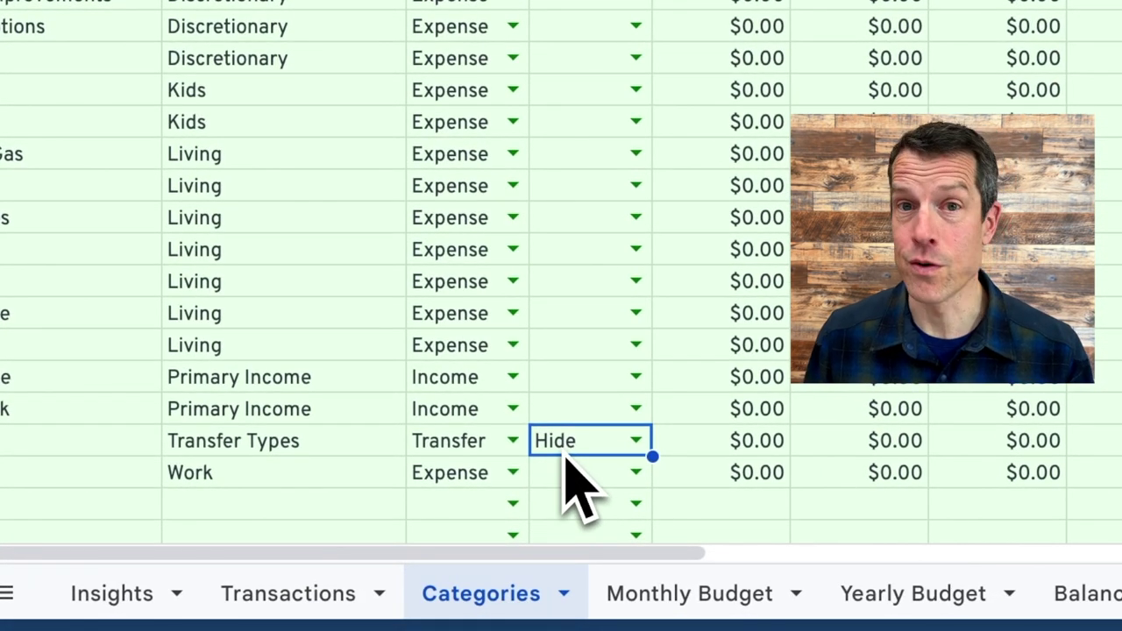
Step: Add a Reimbursable category in the first empty row, with group Work, type Expense and Hide From Reports set to Hide
click(24, 514)
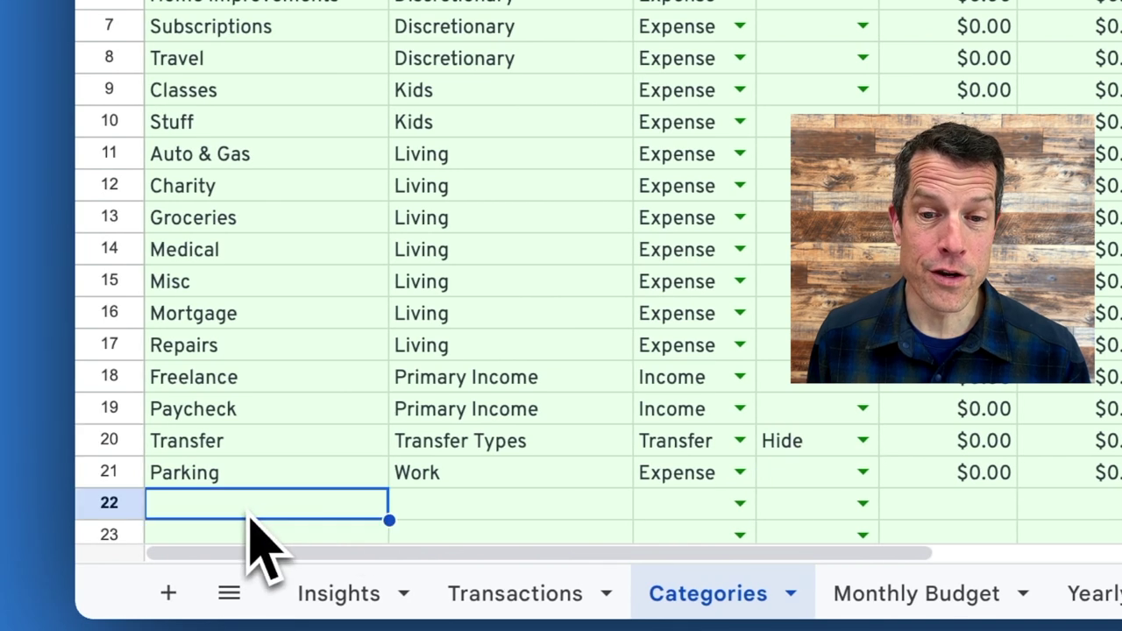
text(Rei)
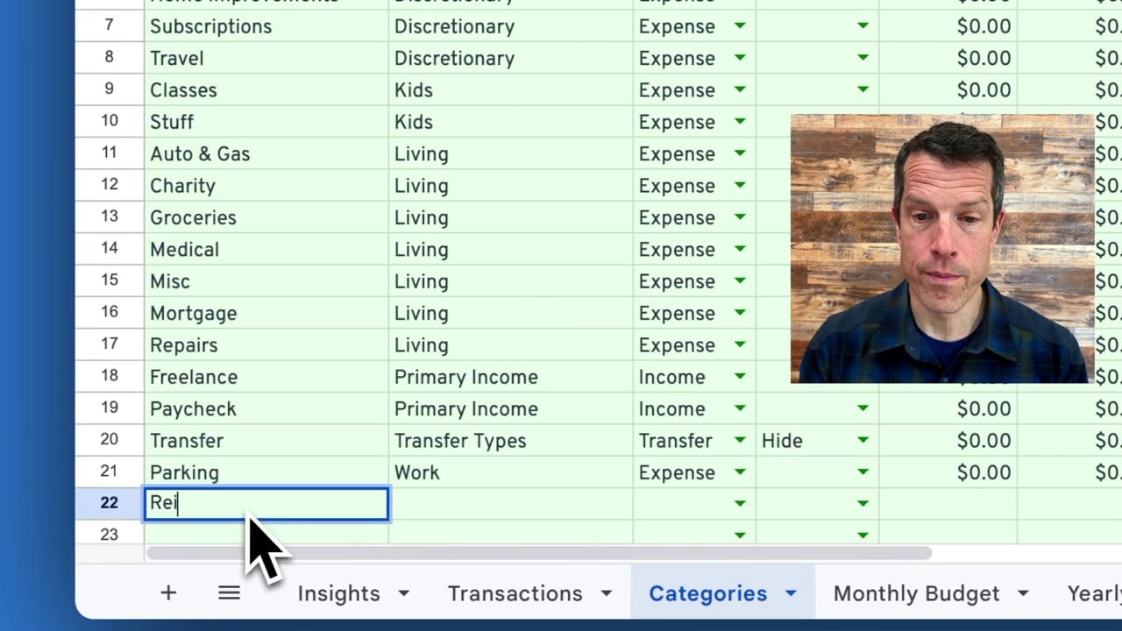
text(mbursable)
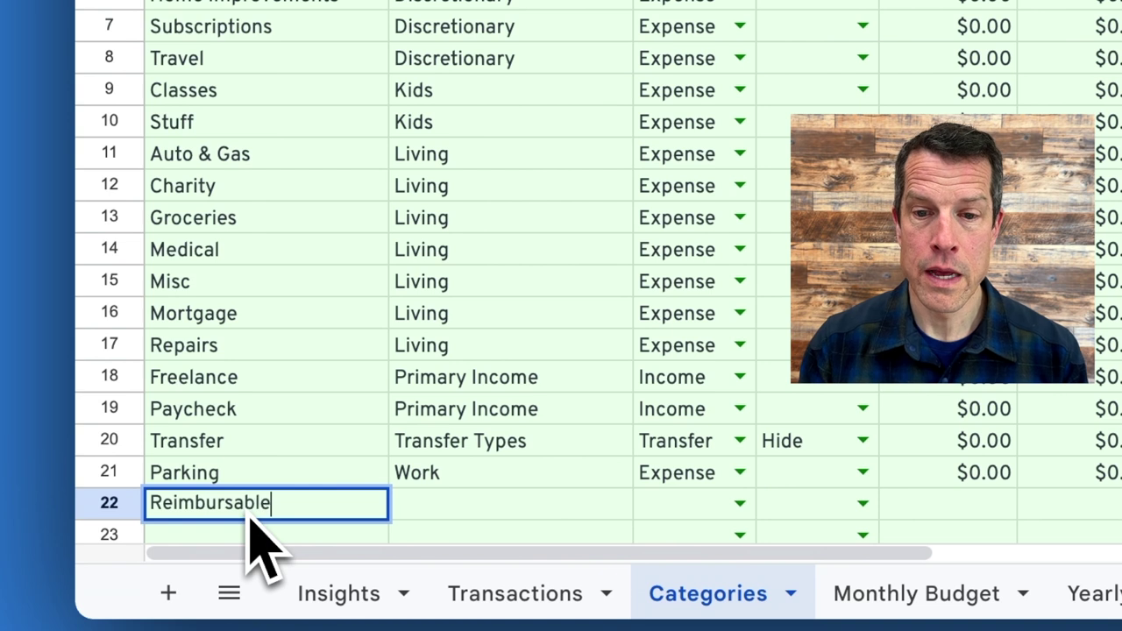
key(Tab)
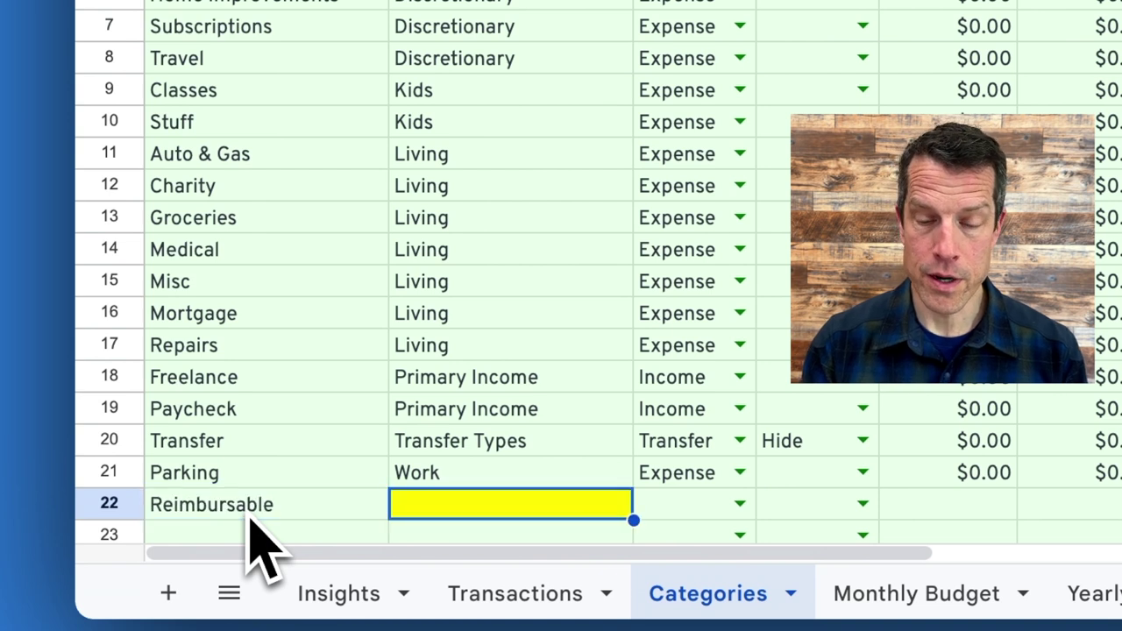
text(Work)
key(Tab)
text(E)
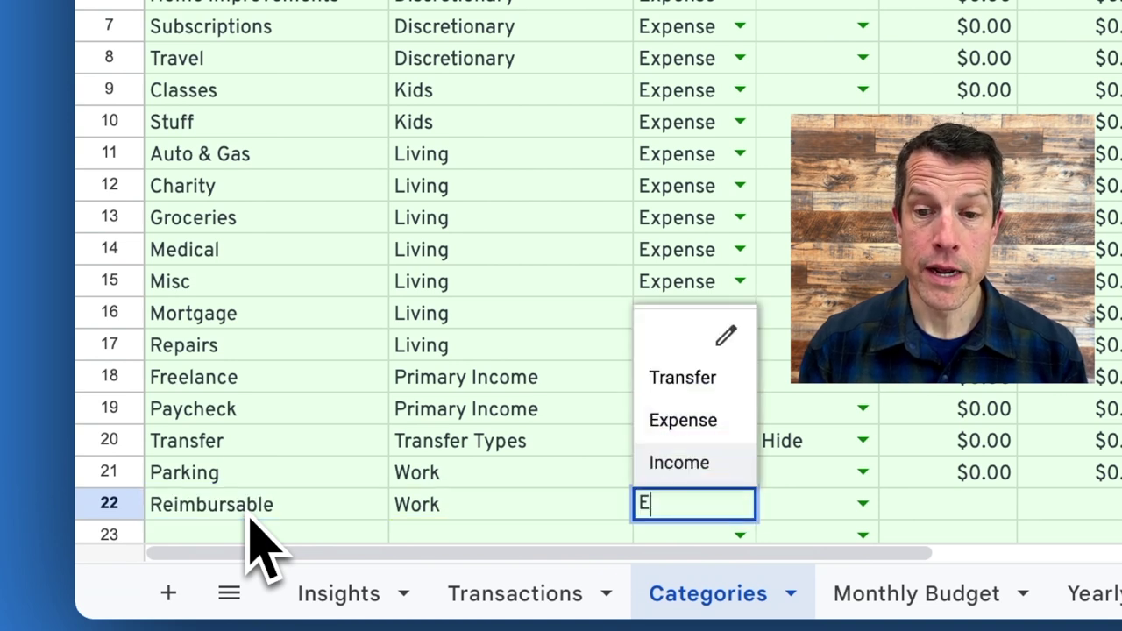
key(Tab)
text(Hide)
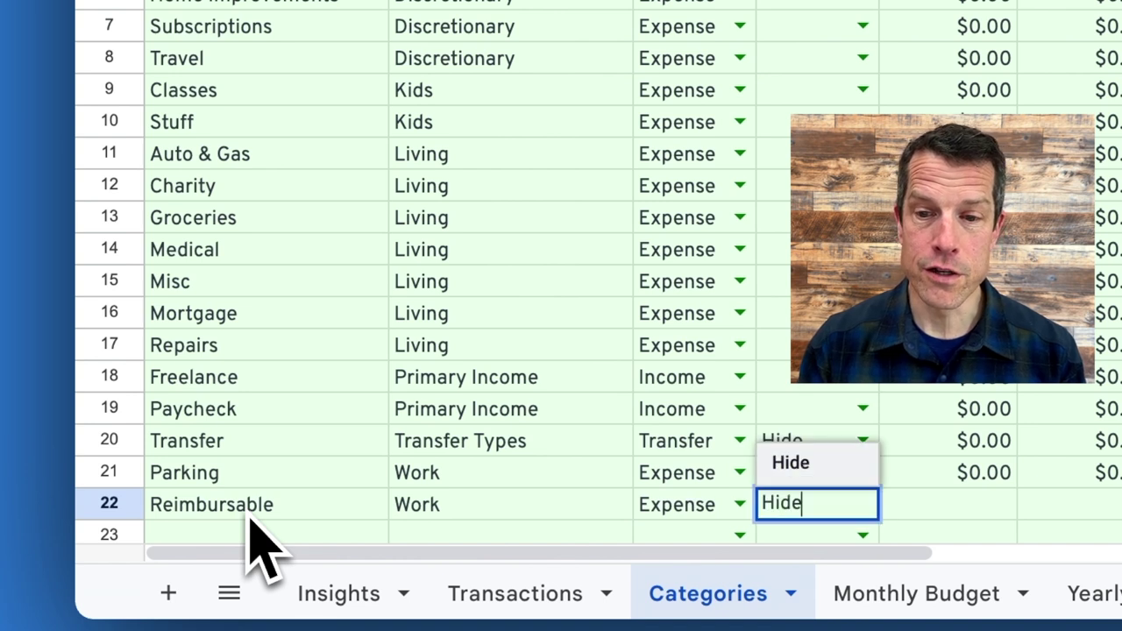
key(Tab)
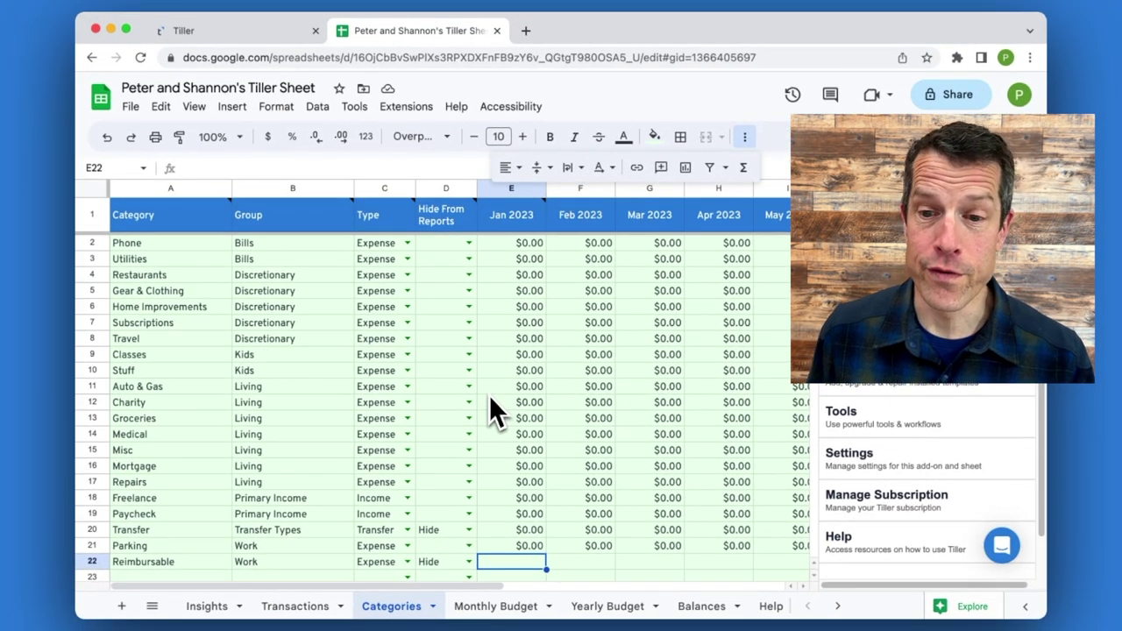
Step: Delete the Restaurants row from the category list
click(158, 356)
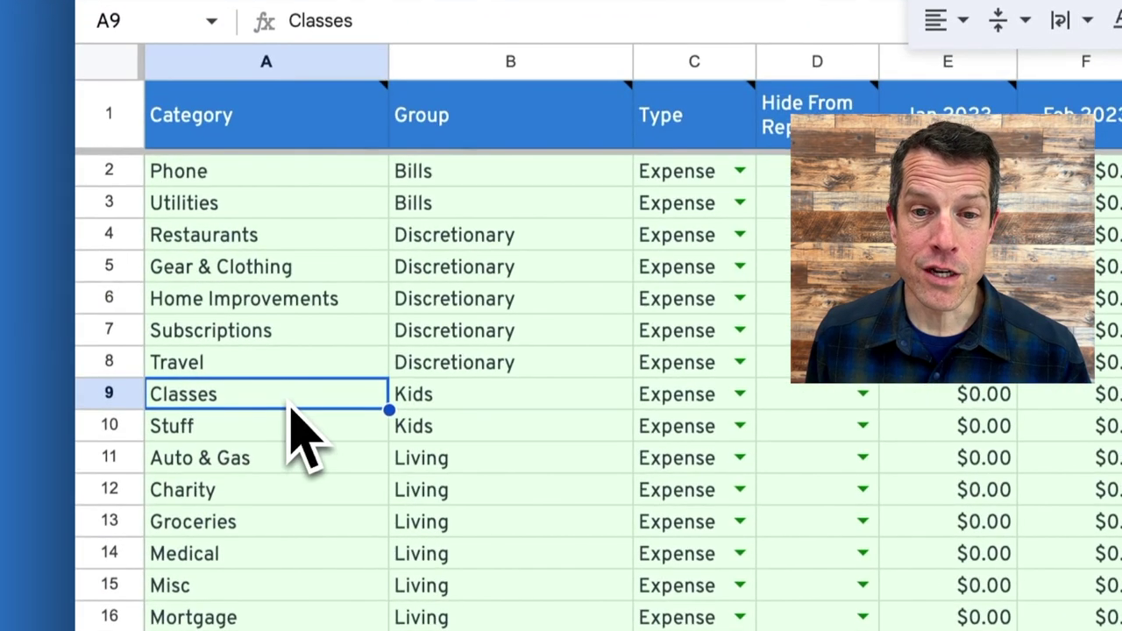
click(112, 234)
right_click(114, 235)
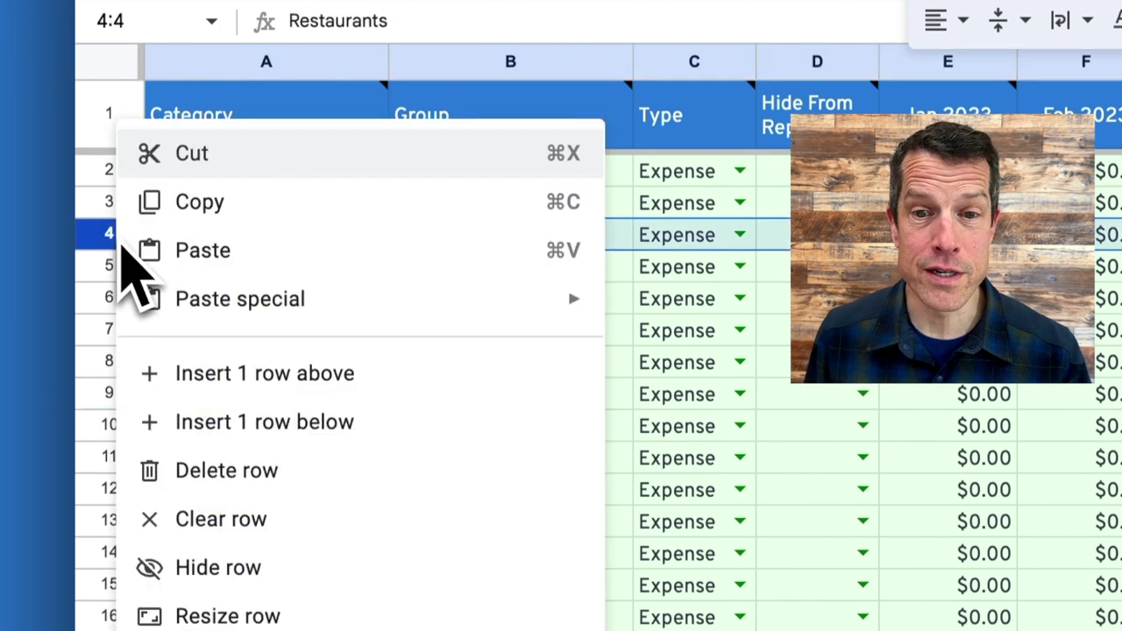
click(254, 329)
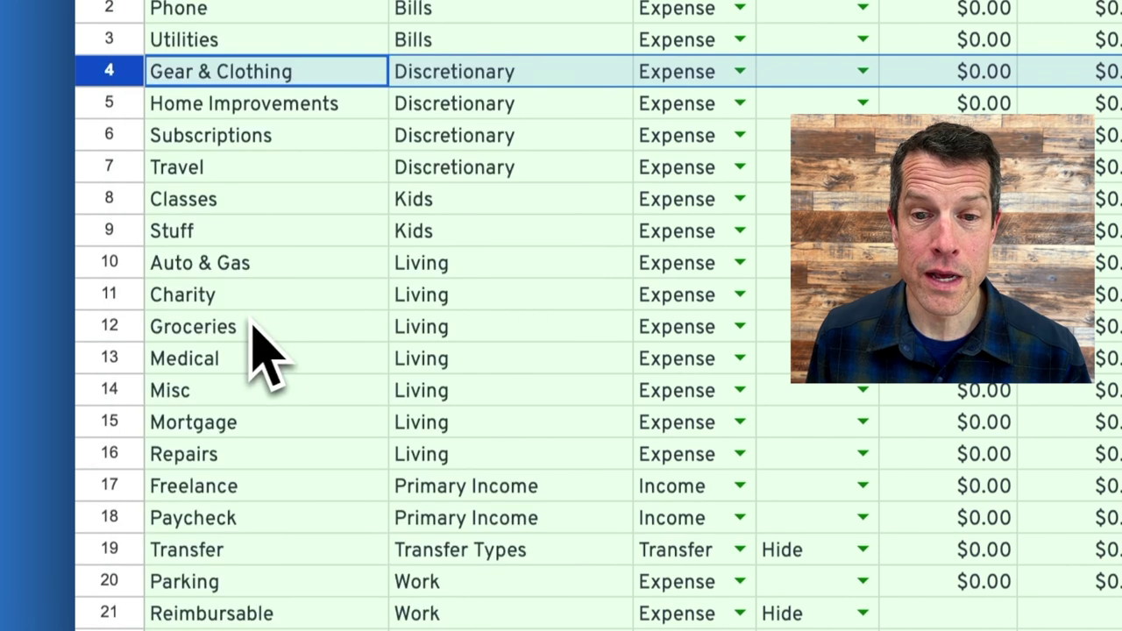
click(298, 346)
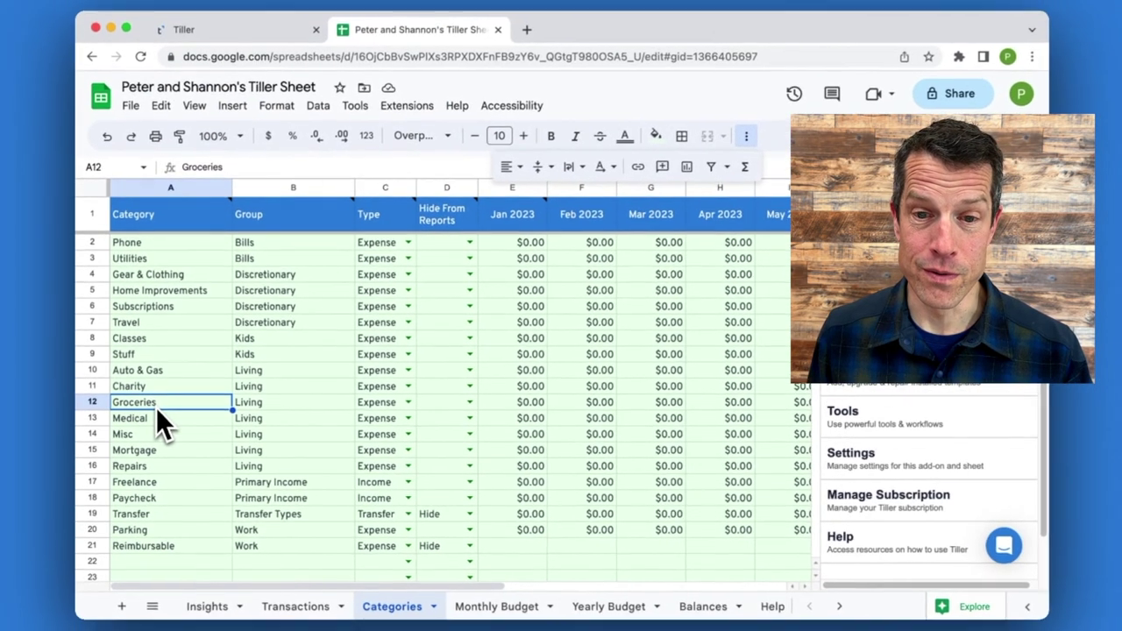
Step: On the Transactions sheet, assign the Gear & Clothing category to the "Amazon - shoes for kids" transaction
click(295, 605)
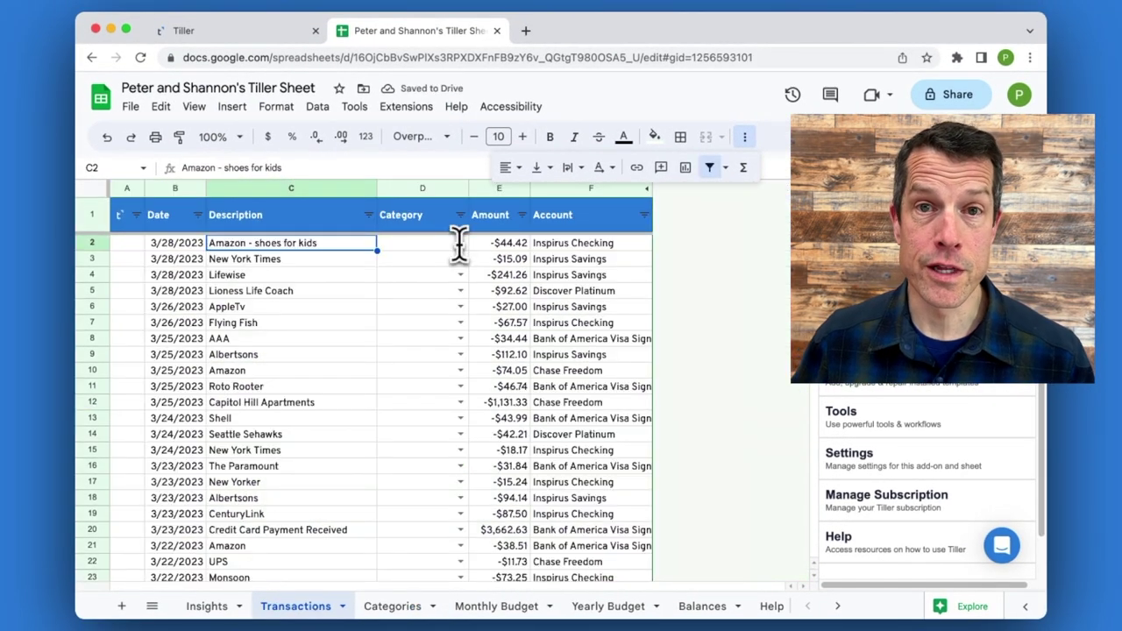
click(460, 244)
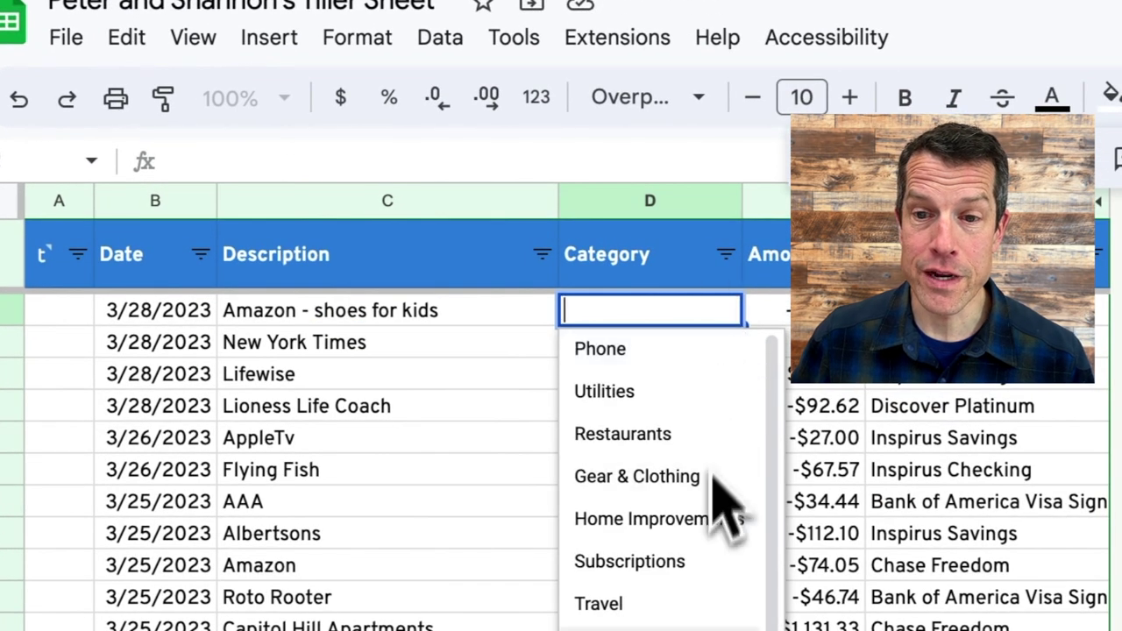
scroll(726, 501, down, 3)
scroll(666, 482, up, 3)
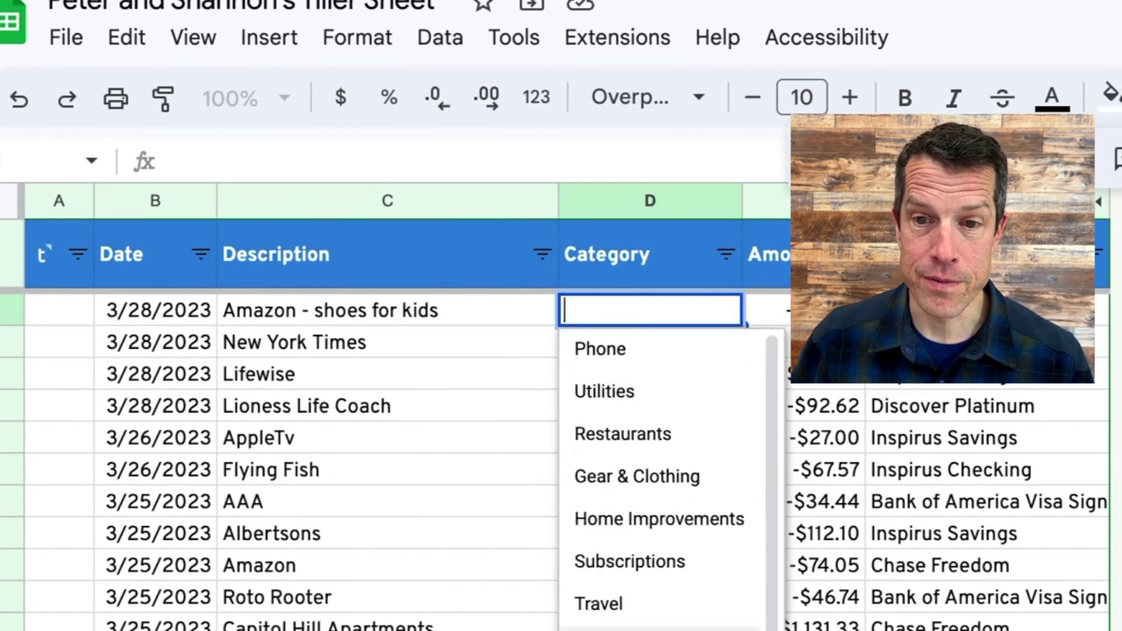
click(402, 323)
click(604, 320)
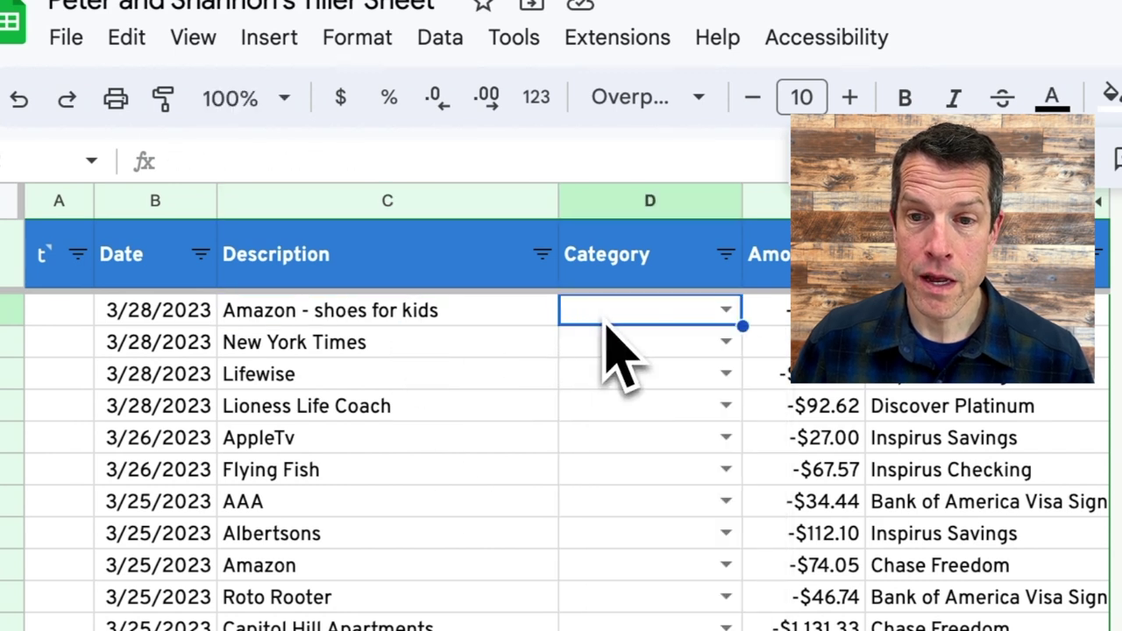
text(gea)
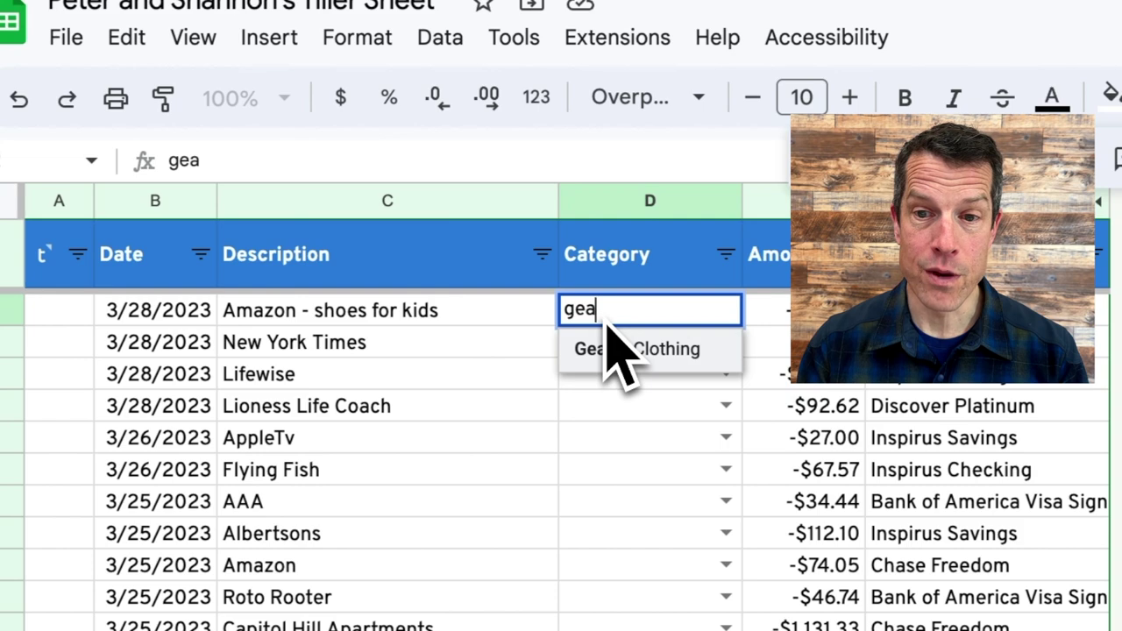
key(Return)
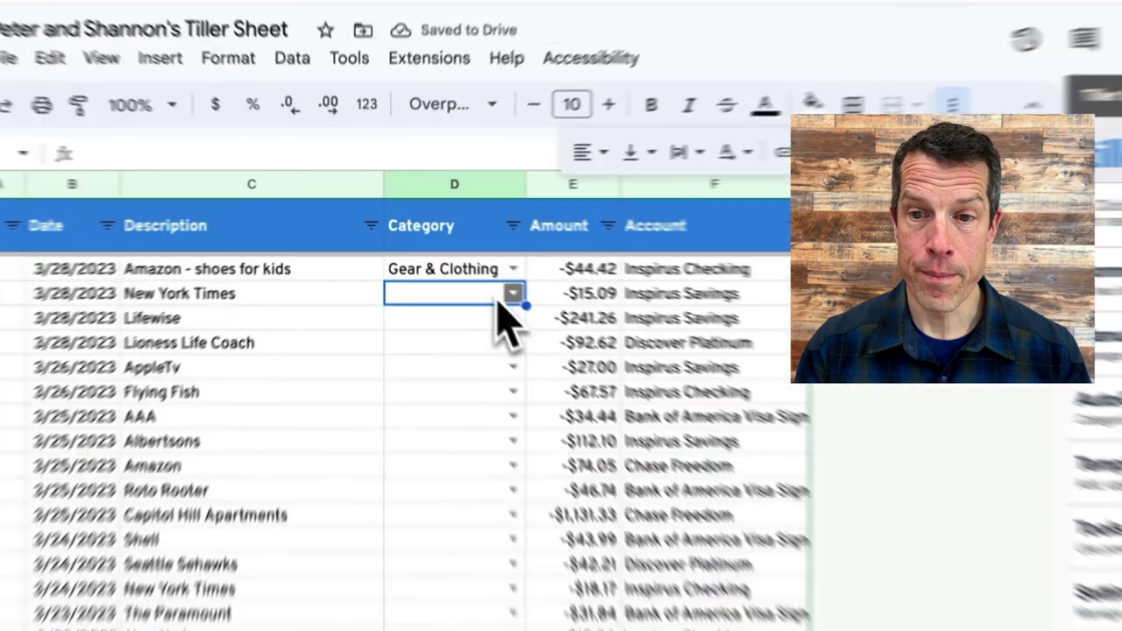
Step: Categorize the 3/28/2023 New York Times transaction as Subscriptions and the Lifewise transaction as Medical
click(726, 342)
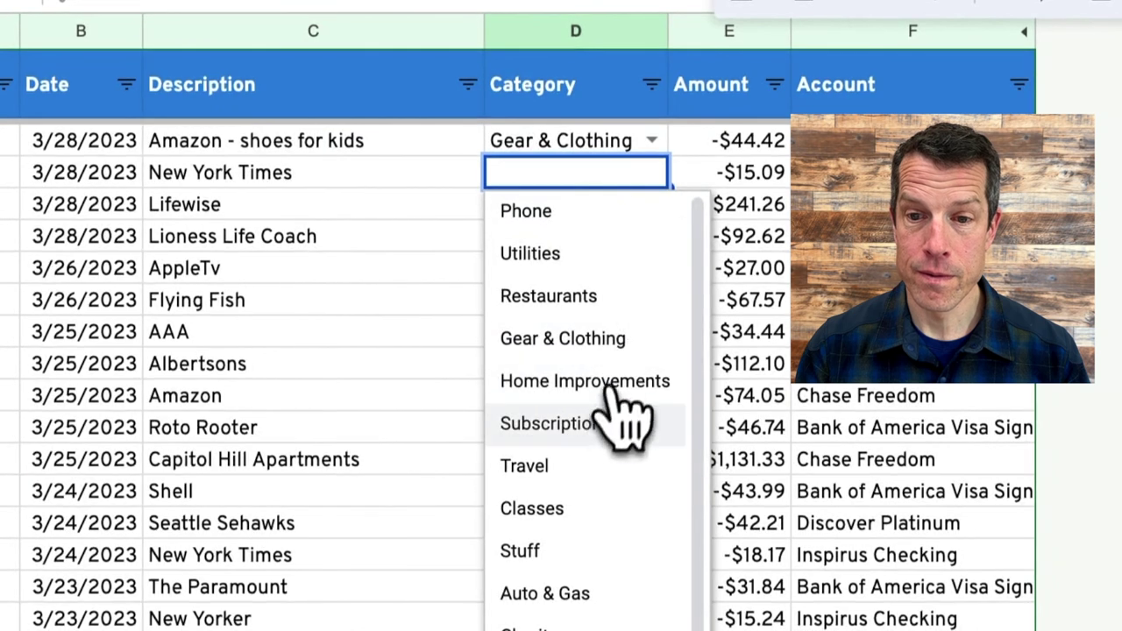
click(613, 429)
click(528, 224)
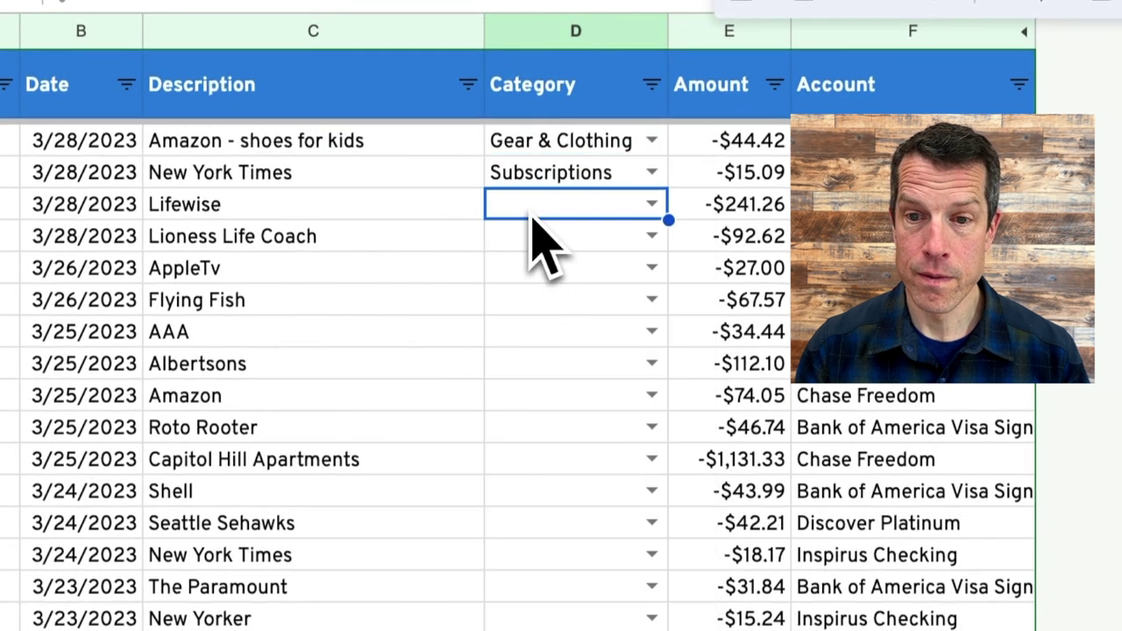
text(me)
key(Return)
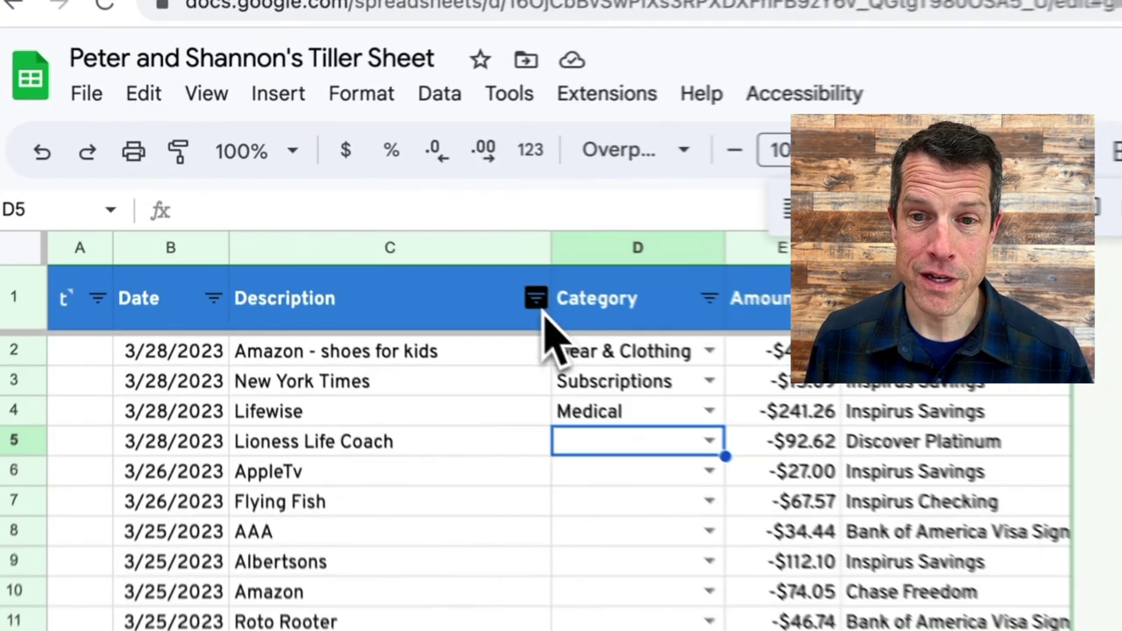
Step: Sort the transactions by Description from A to Z, accepting the protected-range warning
click(372, 221)
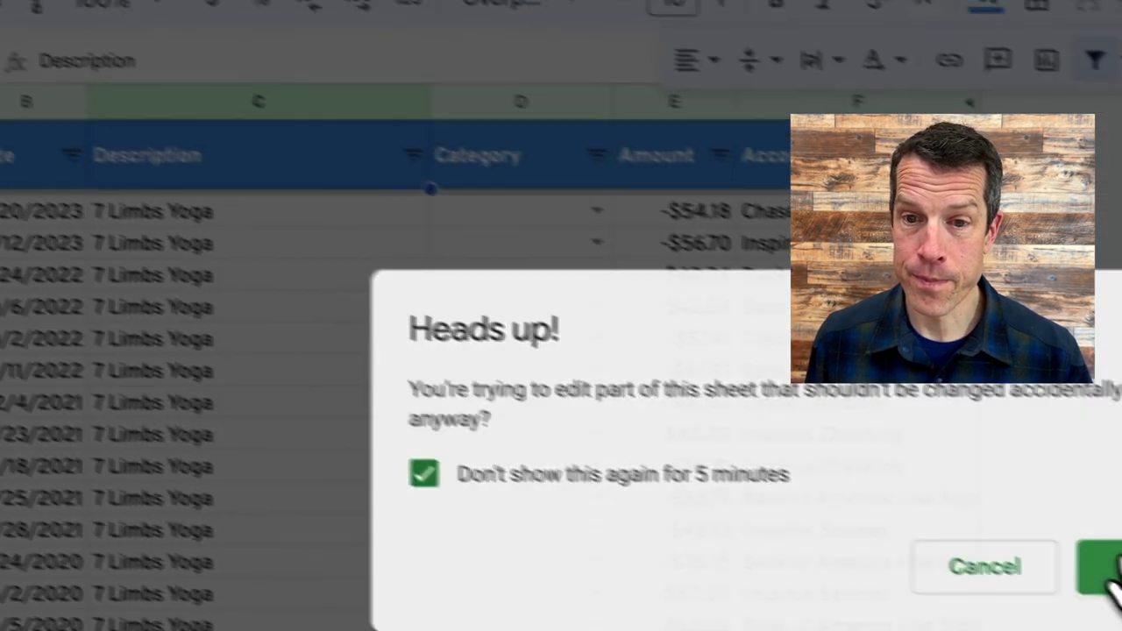
click(552, 331)
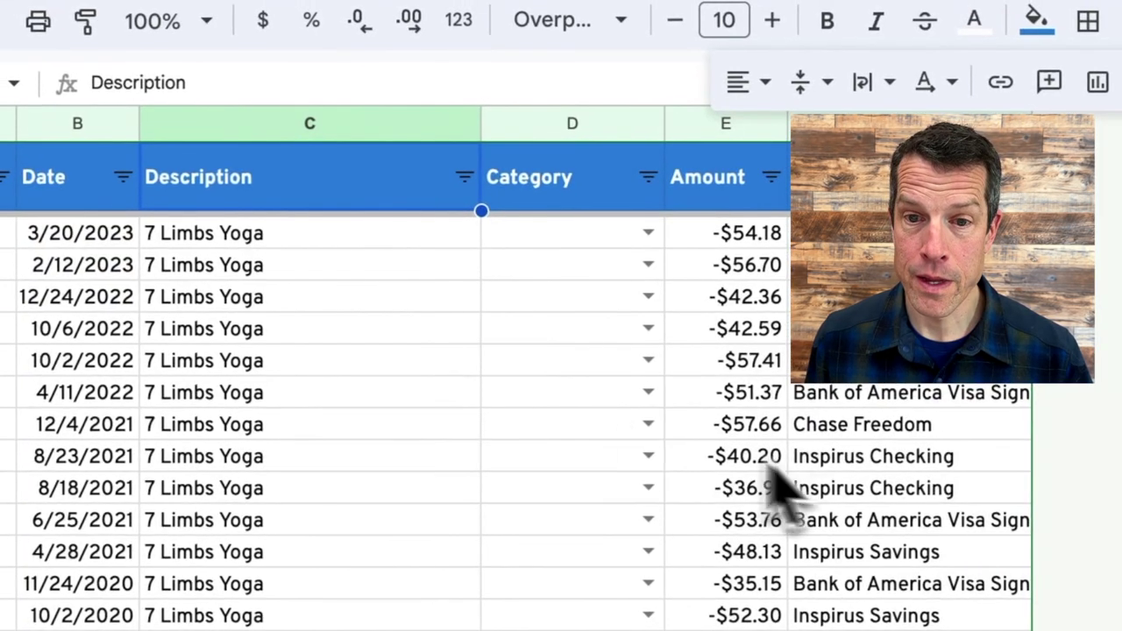
click(545, 394)
Step: Assign the Subscriptions category to the 3/25/2023 AAA transaction
scroll(523, 575, down, 2)
scroll(517, 525, up, 2)
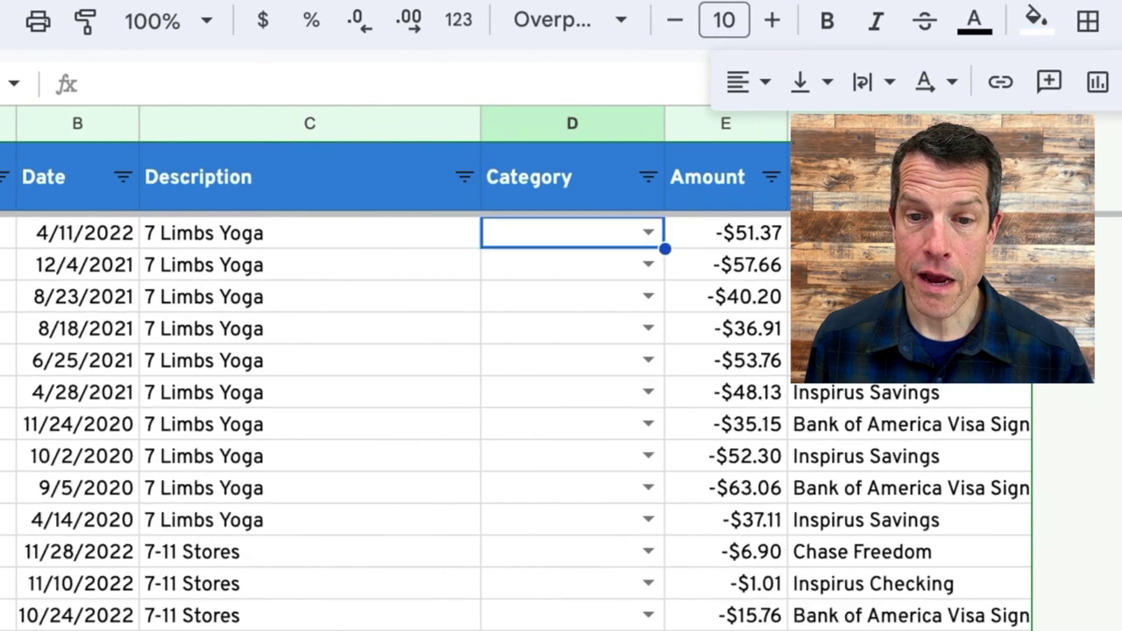
click(584, 242)
scroll(585, 272, down, 10)
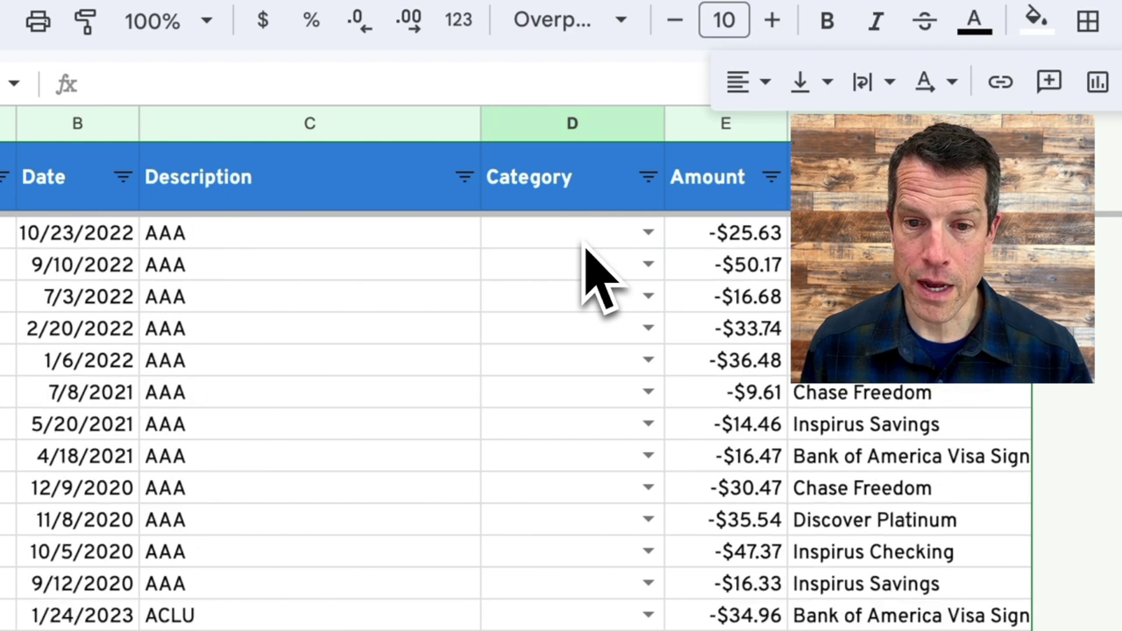
scroll(596, 271, up, 4)
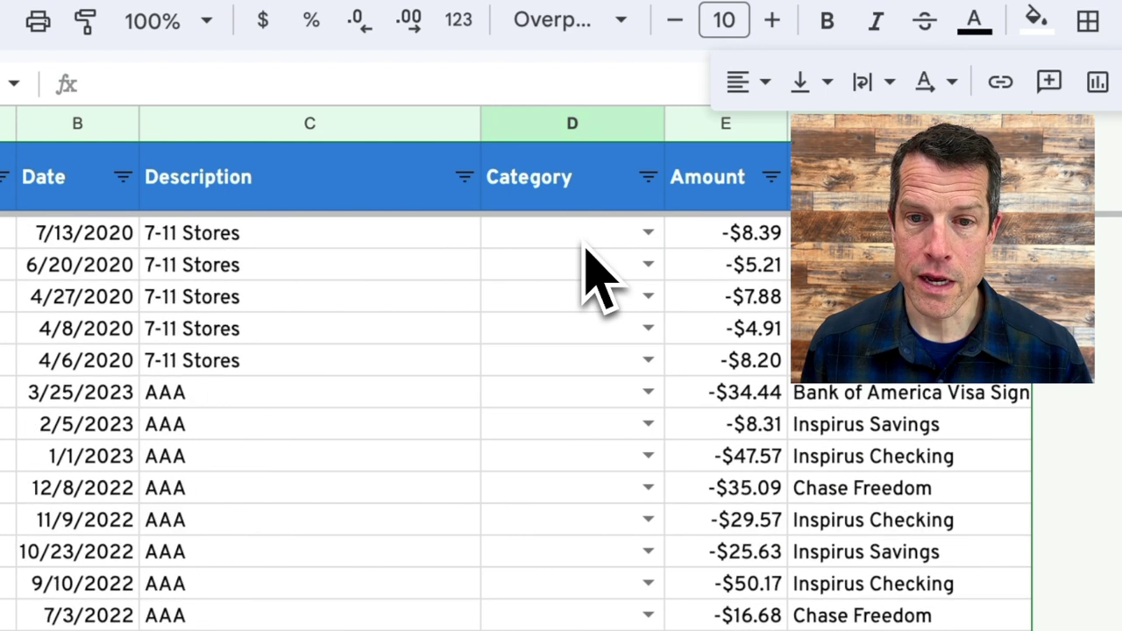
click(571, 393)
text(sub)
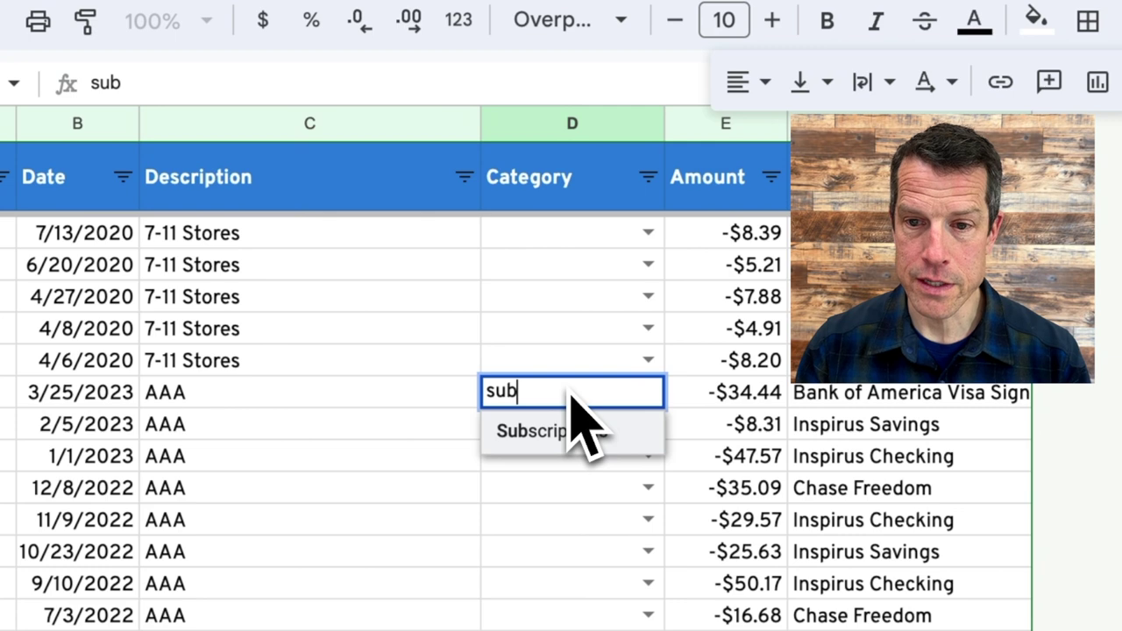
key(Return)
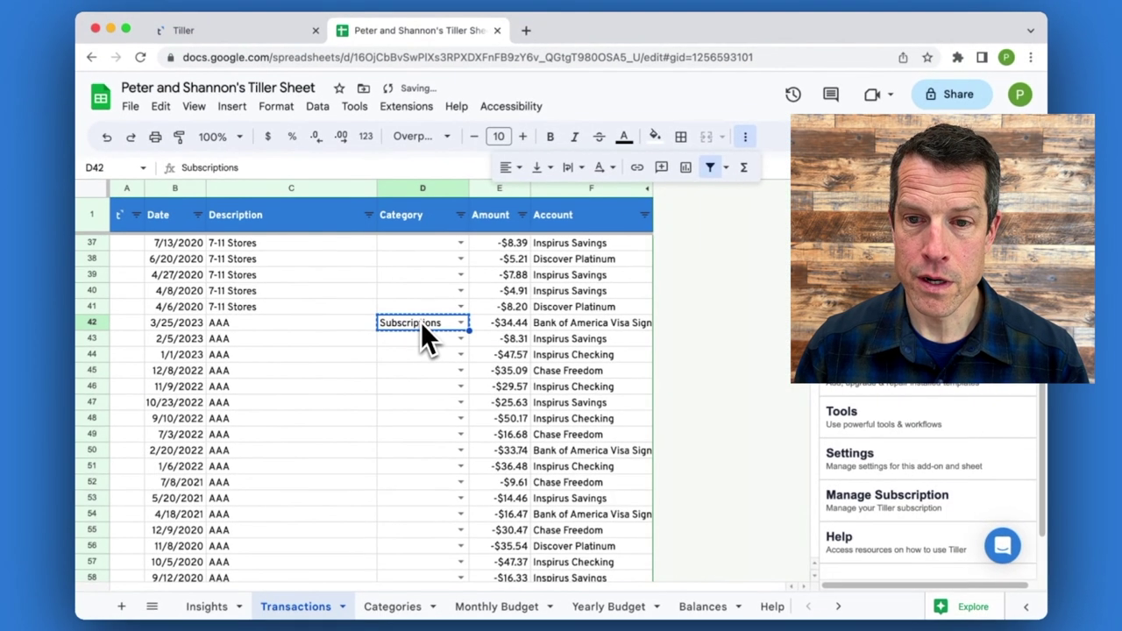
Step: Copy the Subscriptions category down to all remaining AAA transactions, filling D42:D58
key(shift+Down)
key(shift+Down)
key(shift+Down)
key(shift+Down)
key(shift+Down)
key(shift+Down)
key(shift+Down)
key(shift+Down)
key(shift+Down)
key(shift+Down)
key(shift+Down)
key(shift+Down)
key(shift+Down)
key(shift+Down)
key(shift+Down)
key(shift+Down)
key(shift+Down)
key(shift+Down)
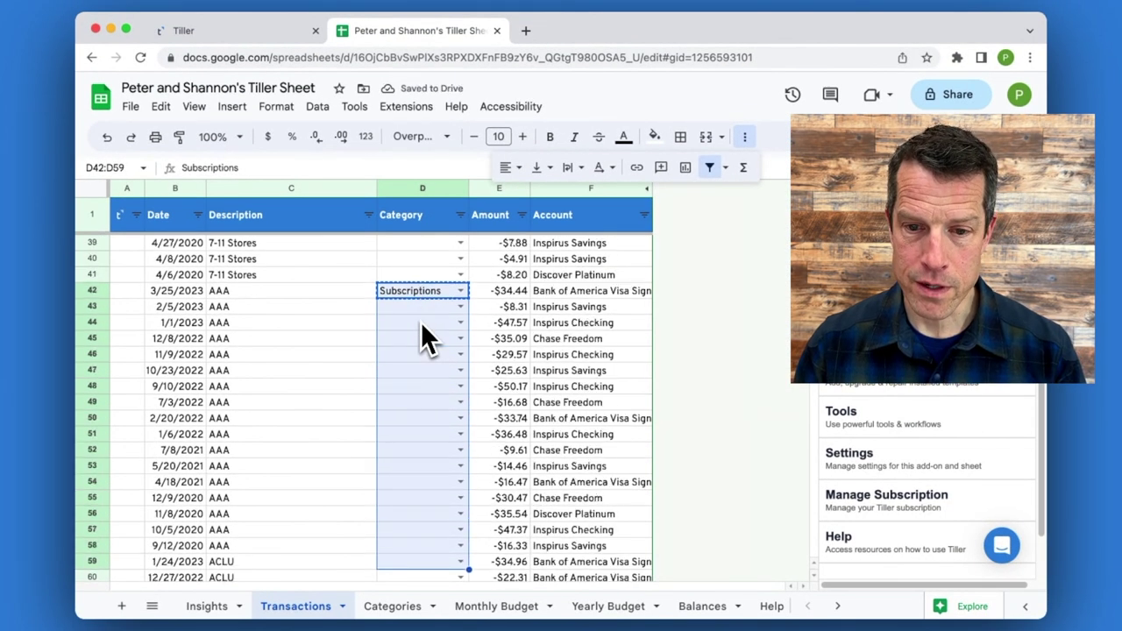
key(shift+Up)
key(shift+Up)
key(shift+Up)
key(super+d)
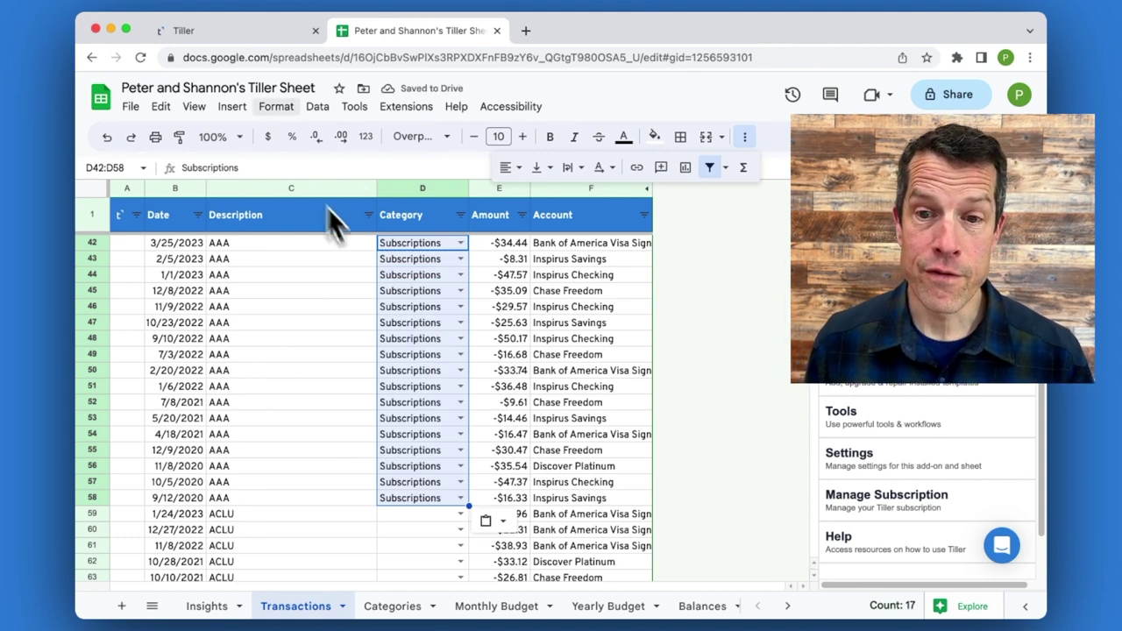
click(301, 259)
click(635, 268)
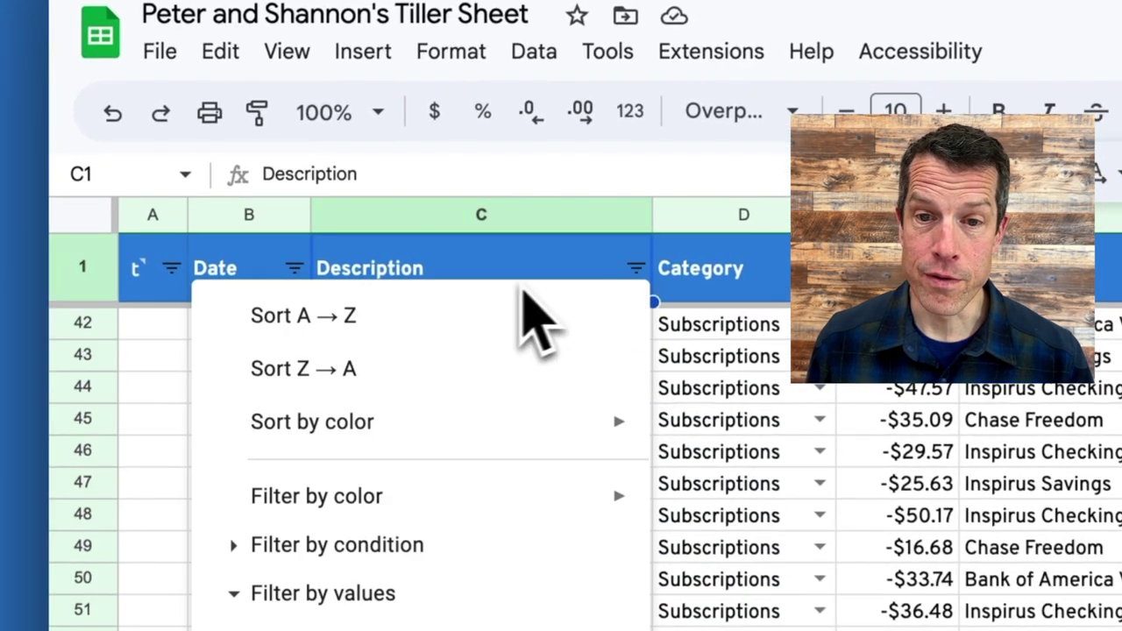
click(493, 293)
Step: Sort the transactions by Date from Z to A and go to the description of the first transaction
click(320, 266)
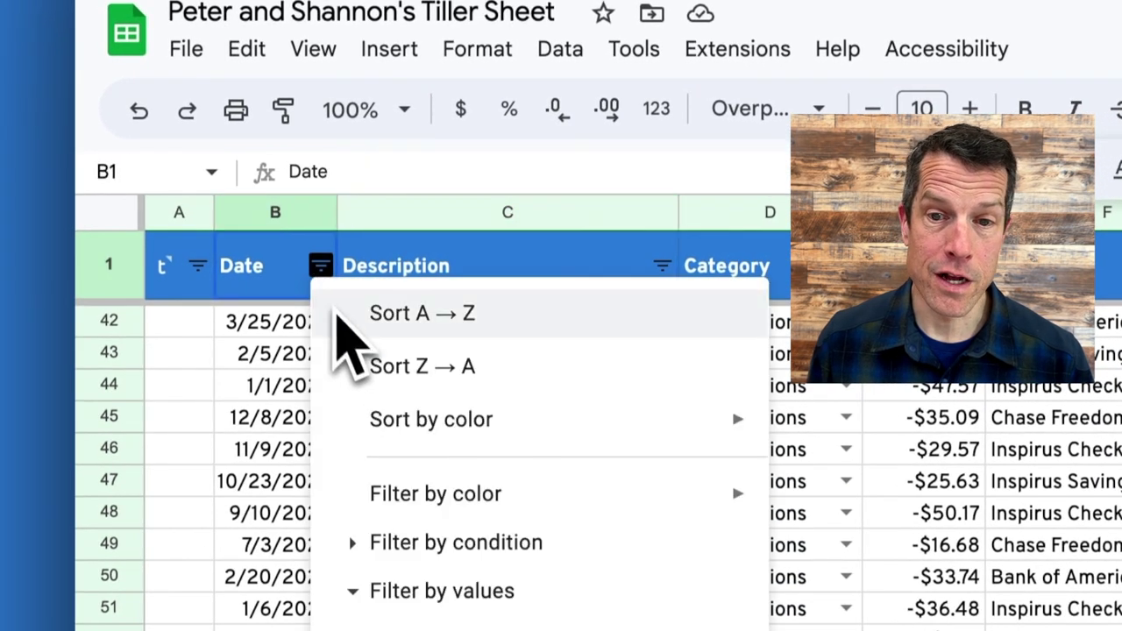
click(379, 366)
click(306, 359)
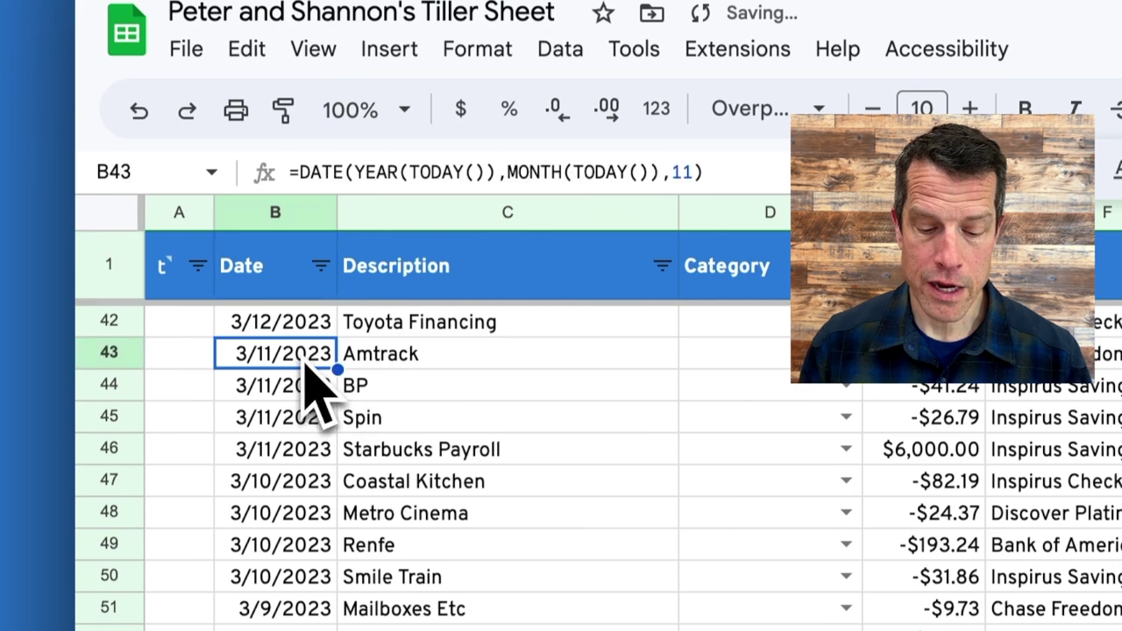
key(ctrl+Up)
key(Down)
key(Right)
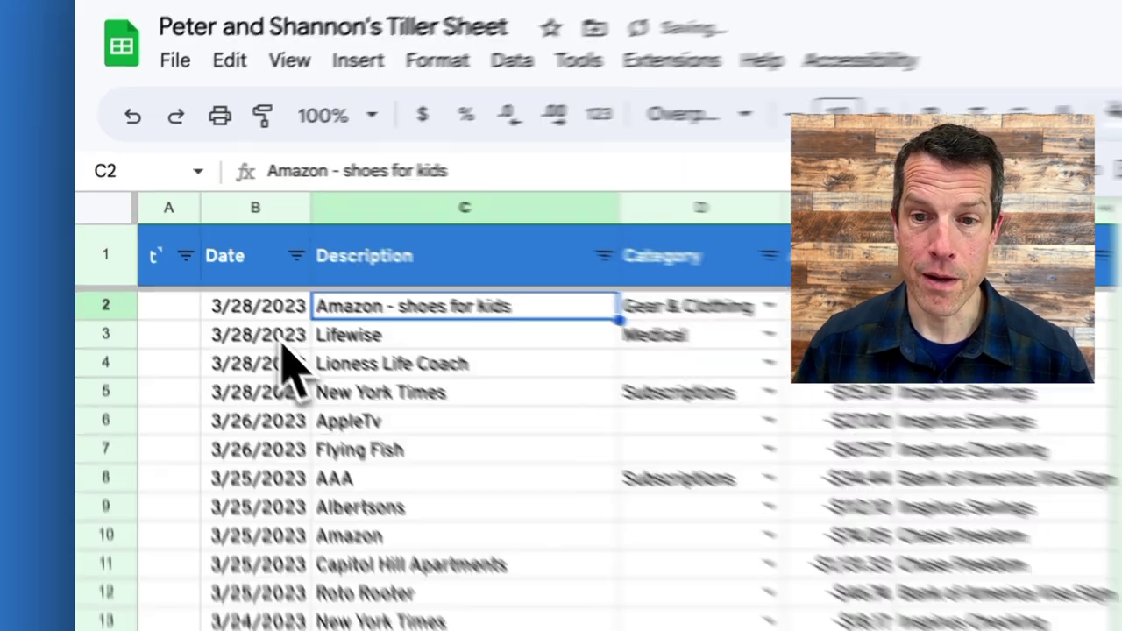